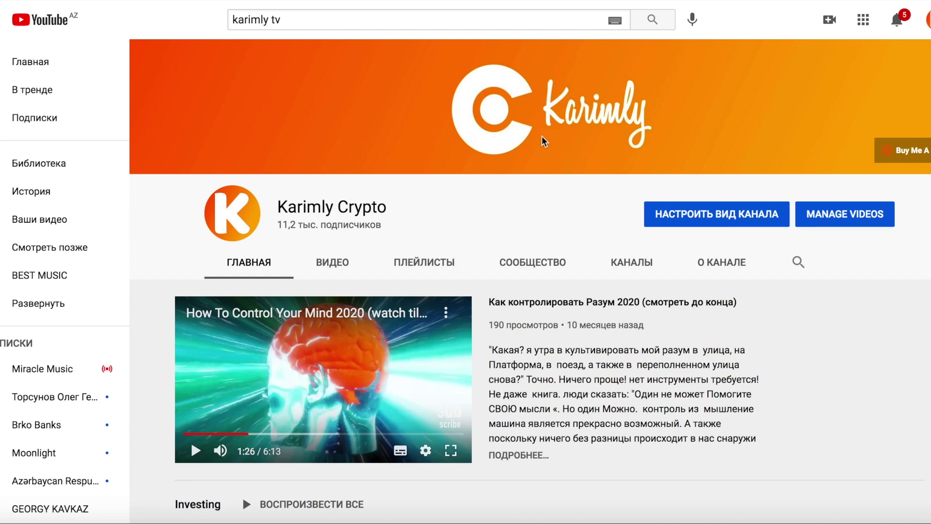
# Scroll up and down through the BurgerSwap page to look it over
pyautogui.scroll(-3, 544, 141)
pyautogui.scroll(-2, 544, 141)
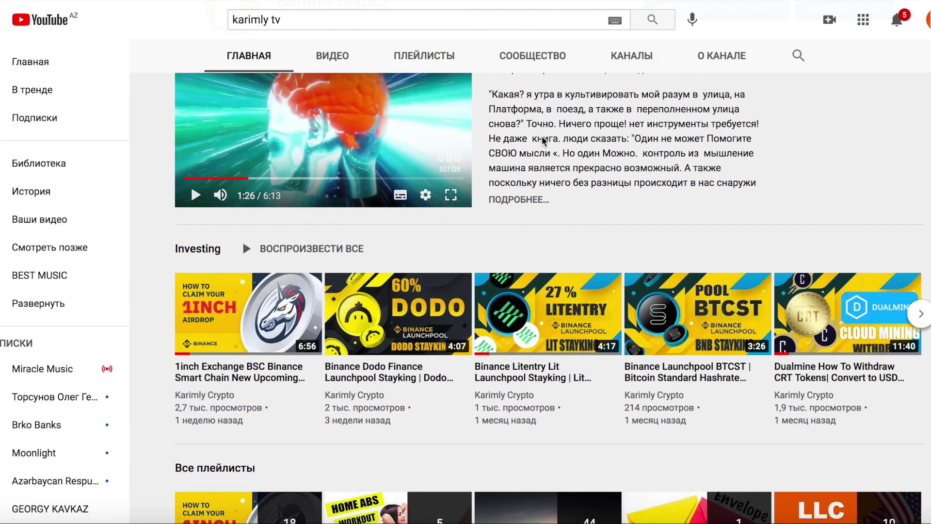
pyautogui.scroll(5, 544, 140)
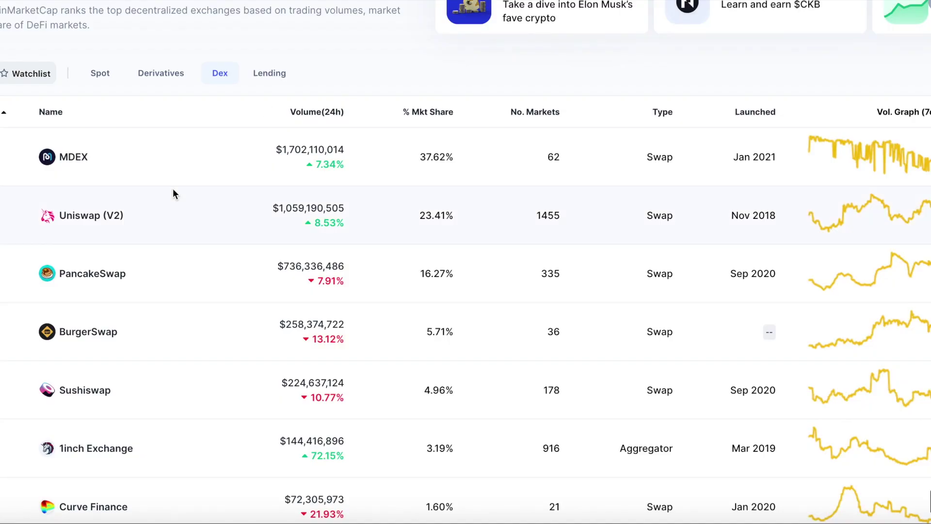
pyautogui.scroll(3, 172, 193)
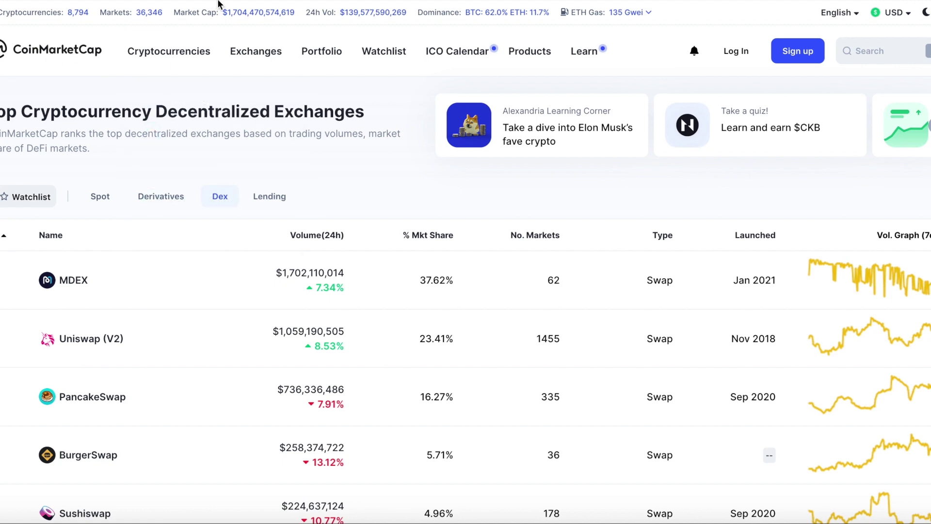
pyautogui.moveTo(162, 51)
pyautogui.scroll(-2, 139, 117)
pyautogui.scroll(2, 139, 121)
pyautogui.moveTo(271, 54)
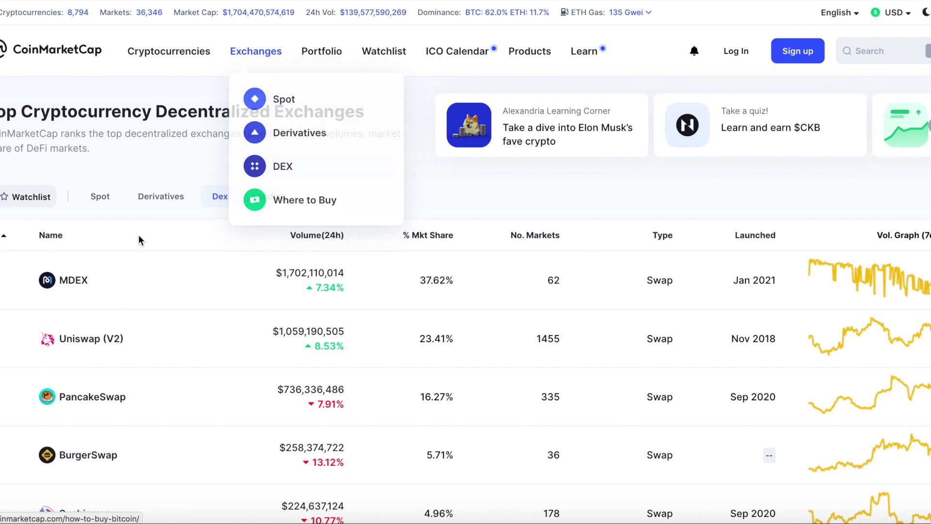
pyautogui.scroll(-1, 129, 241)
pyautogui.scroll(-2, 127, 244)
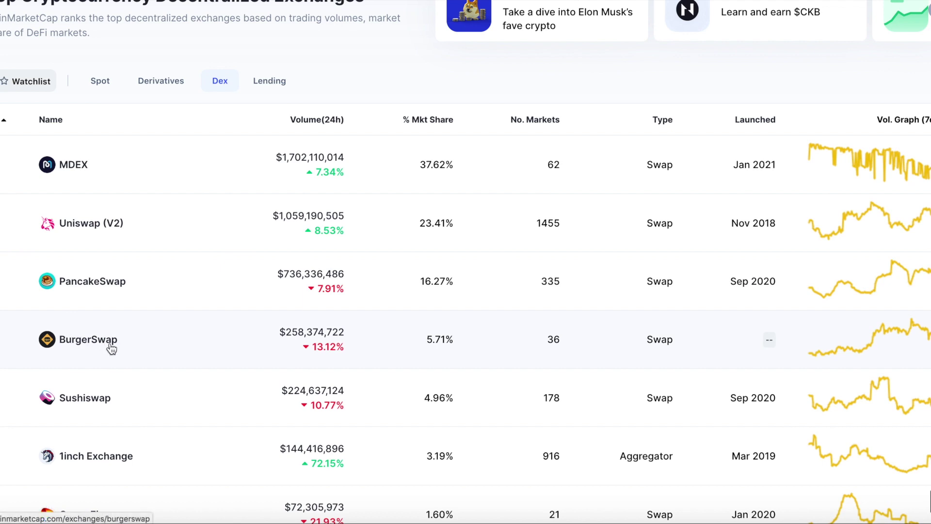
pyautogui.scroll(-2, 115, 303)
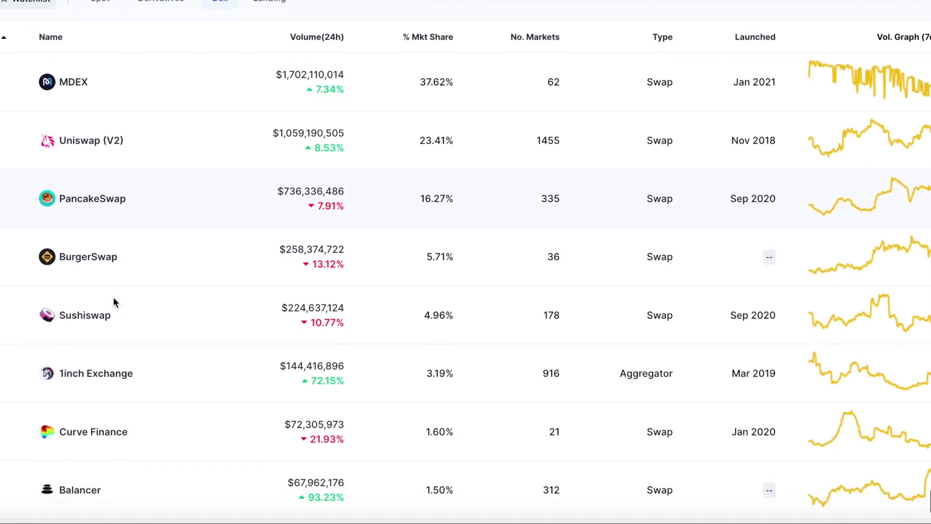
pyautogui.scroll(4, 113, 297)
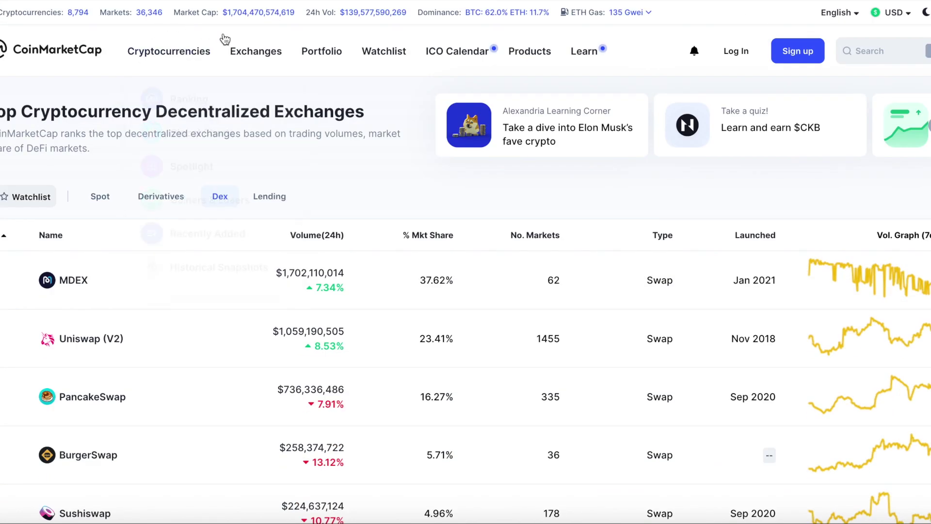
pyautogui.scroll(-1, 145, 240)
pyautogui.scroll(-1, 145, 239)
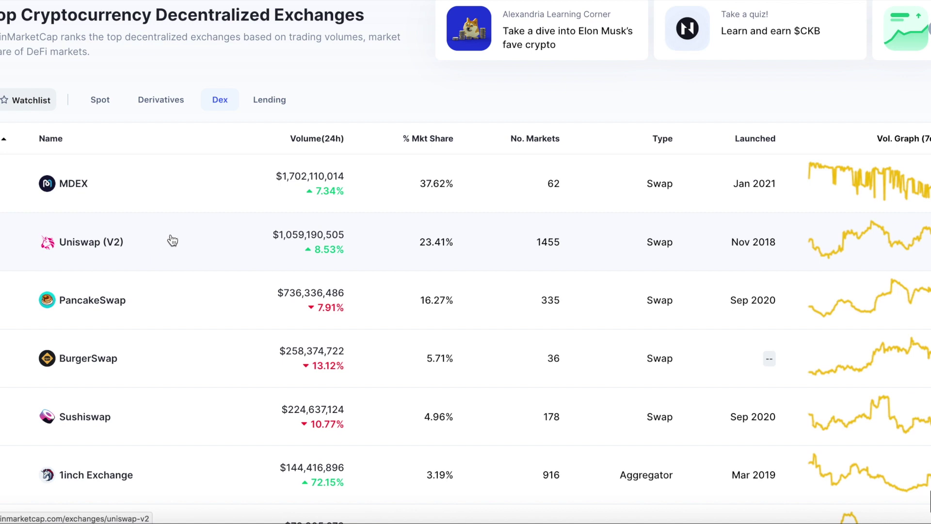
pyautogui.scroll(2, 365, 203)
pyautogui.scroll(1, 365, 204)
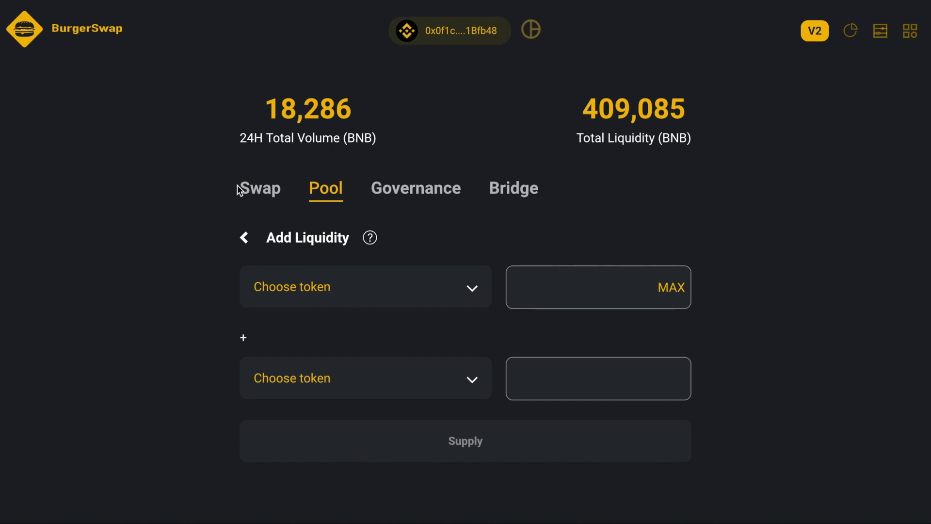
# Go from Swap to the Pool tab and start a new Add Liquidity form
pyautogui.click(260, 196)
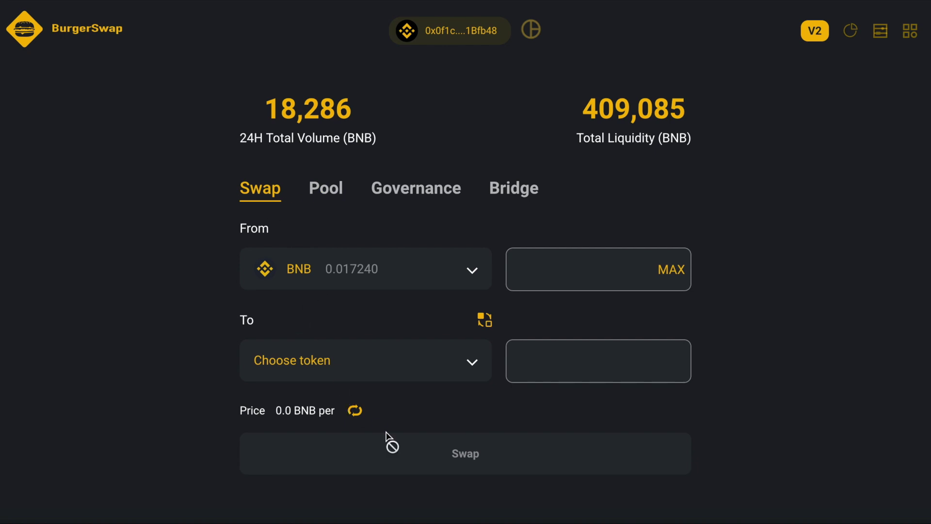
pyautogui.click(327, 199)
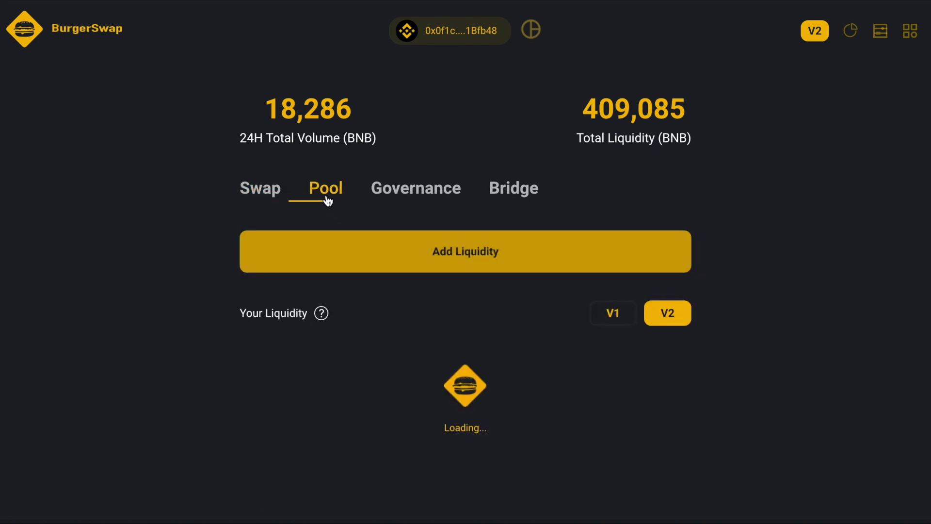
pyautogui.click(449, 264)
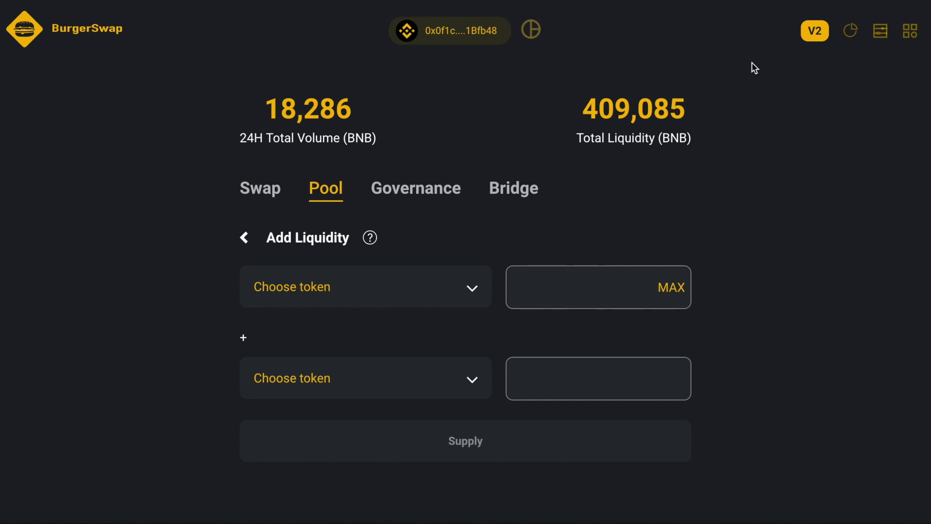
# Choose BURGER as the first pool token and BNB as the second
pyautogui.click(416, 303)
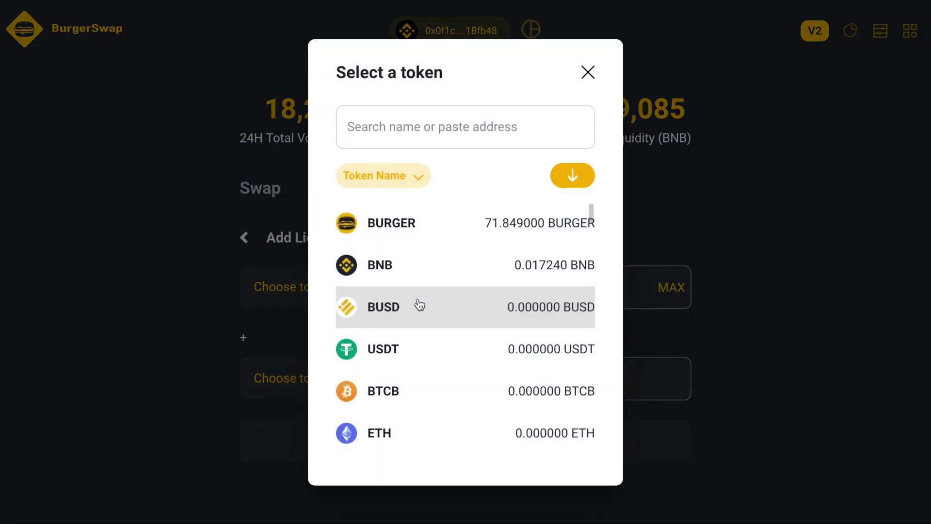
pyautogui.click(426, 236)
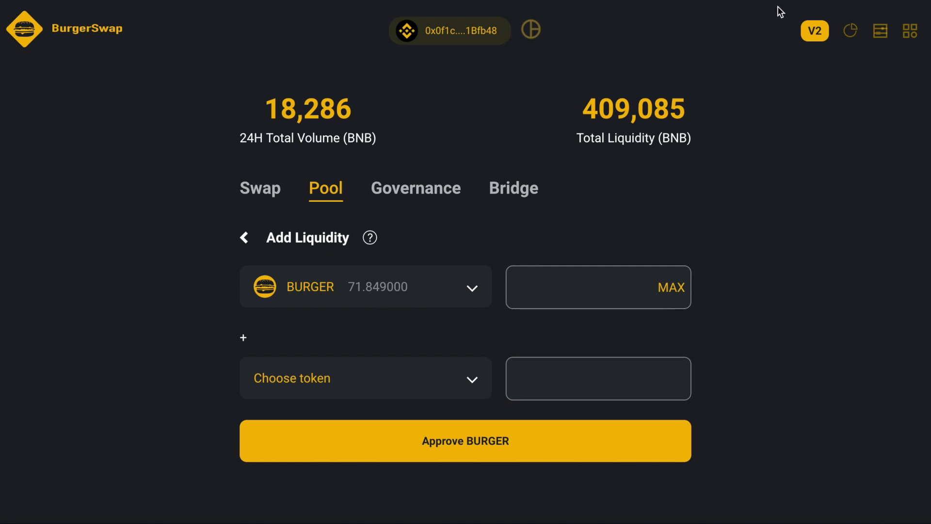
pyautogui.click(386, 386)
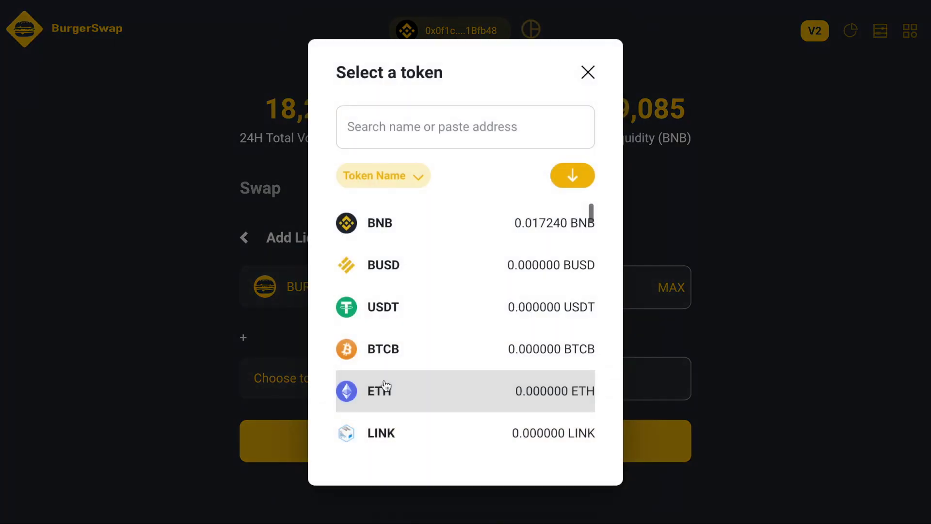
pyautogui.click(393, 239)
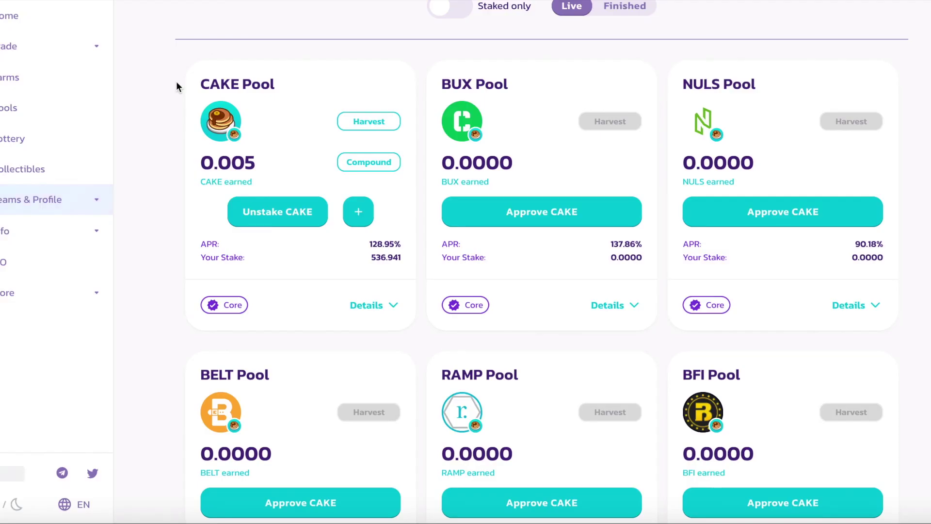
# On PancakeSwap's Exchange page, set up a CAKE-to-BNB swap using the full CAKE balance
pyautogui.scroll(5, 144, 137)
pyautogui.click(73, 103)
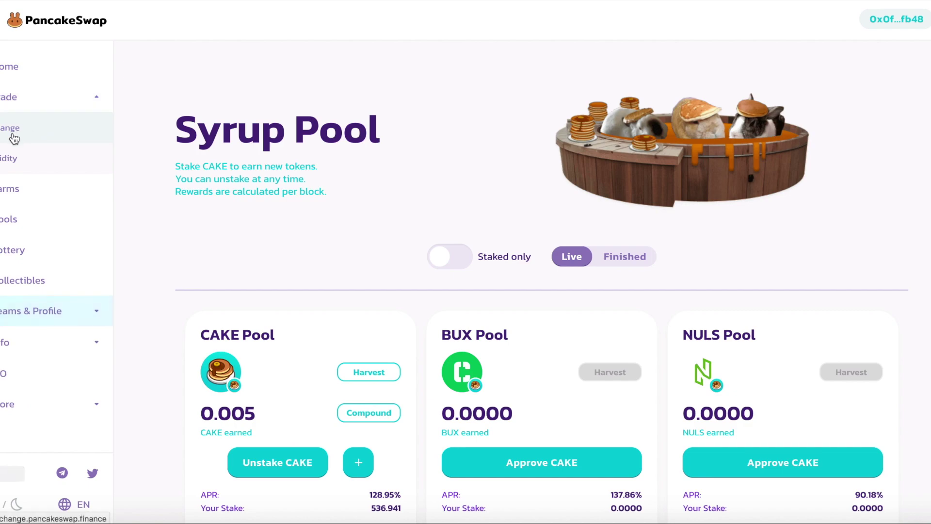
pyautogui.click(14, 138)
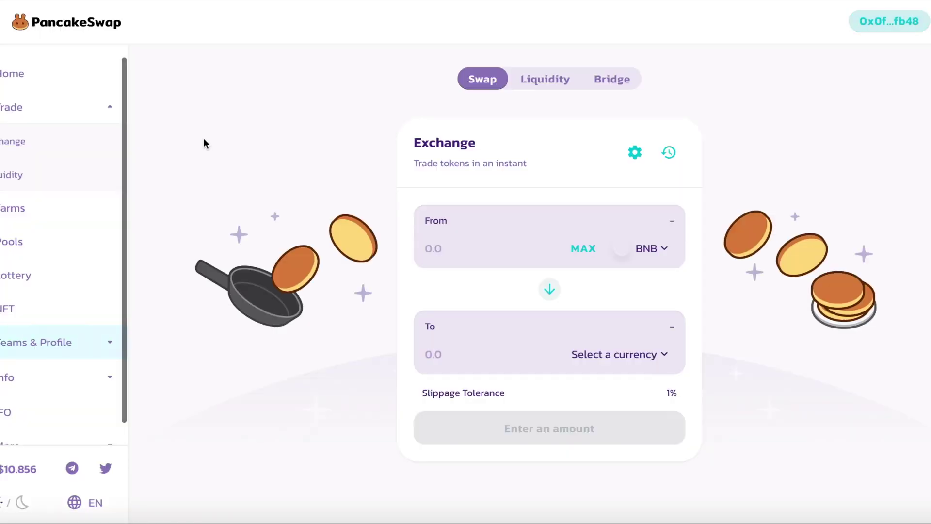
pyautogui.click(641, 253)
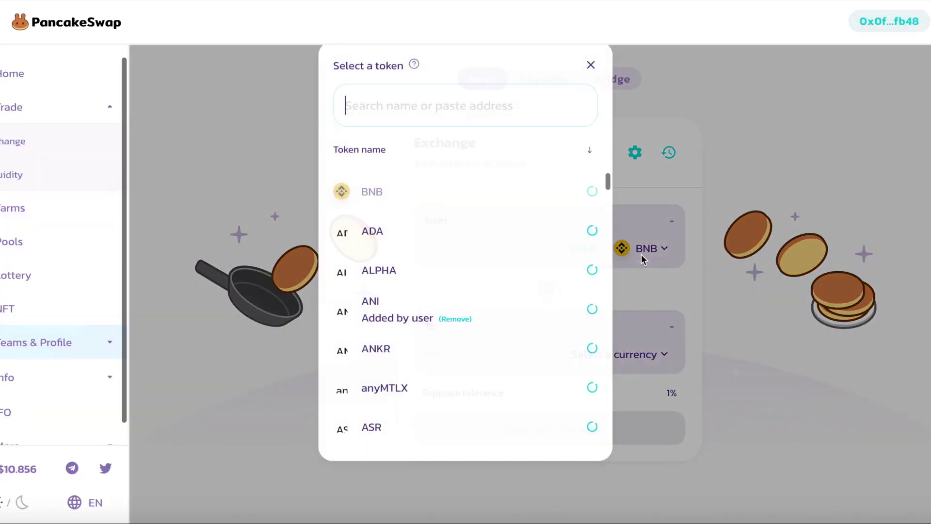
pyautogui.write('cake')
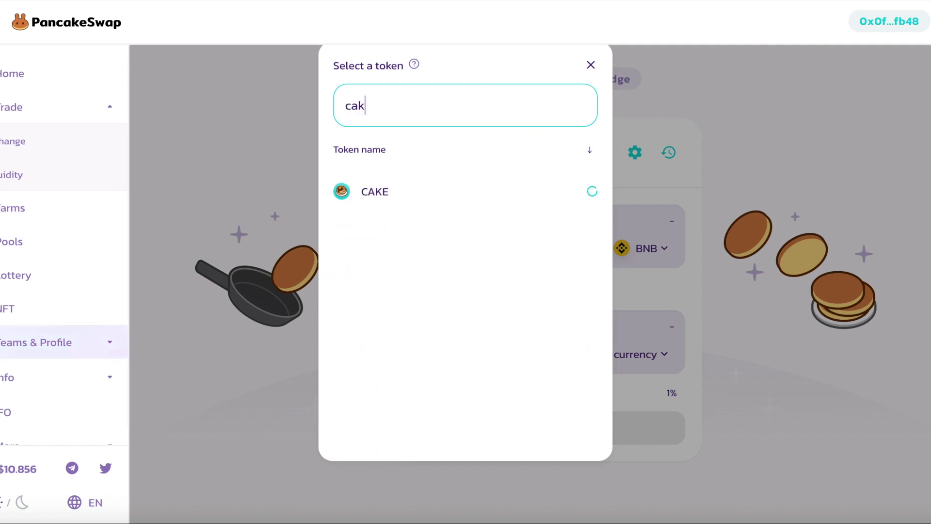
pyautogui.click(371, 195)
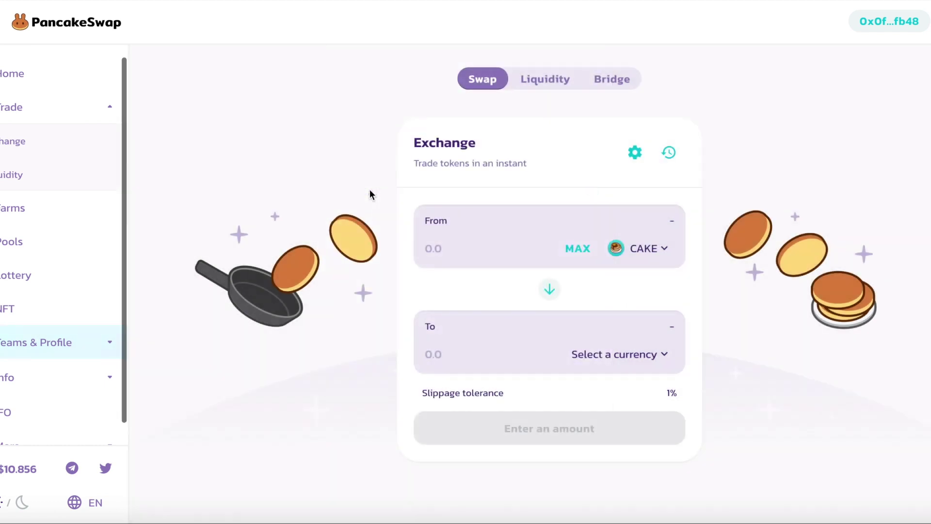
pyautogui.click(645, 364)
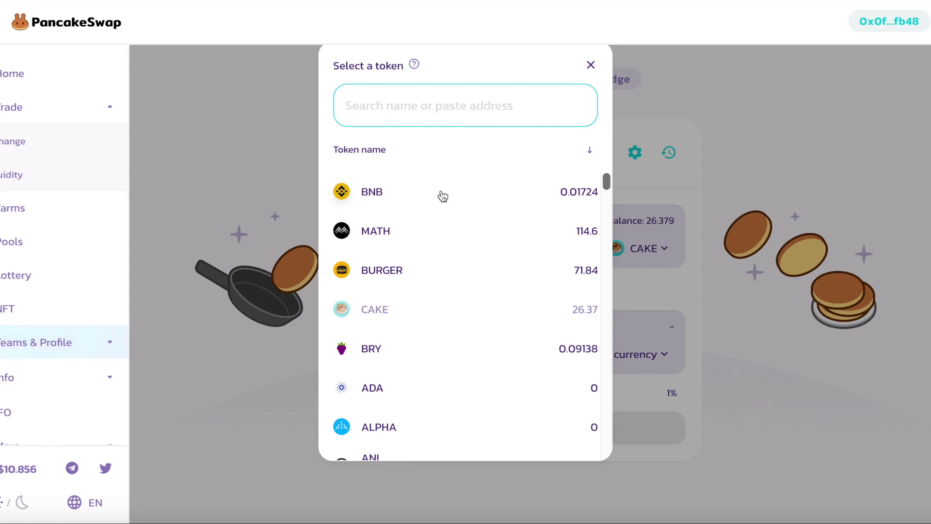
pyautogui.click(441, 194)
pyautogui.click(579, 249)
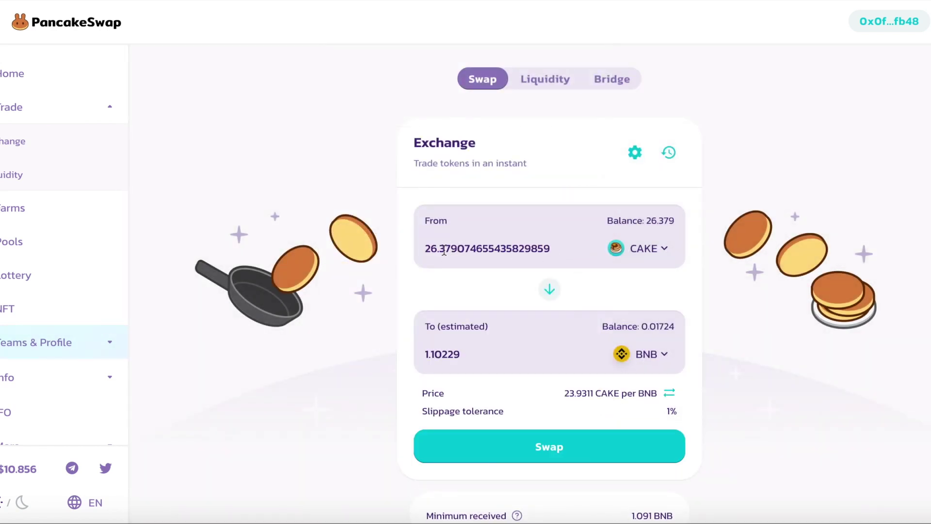
# Submit the 26.379 CAKE to BNB swap, approve it in MetaMask, and close the notice
pyautogui.click(513, 451)
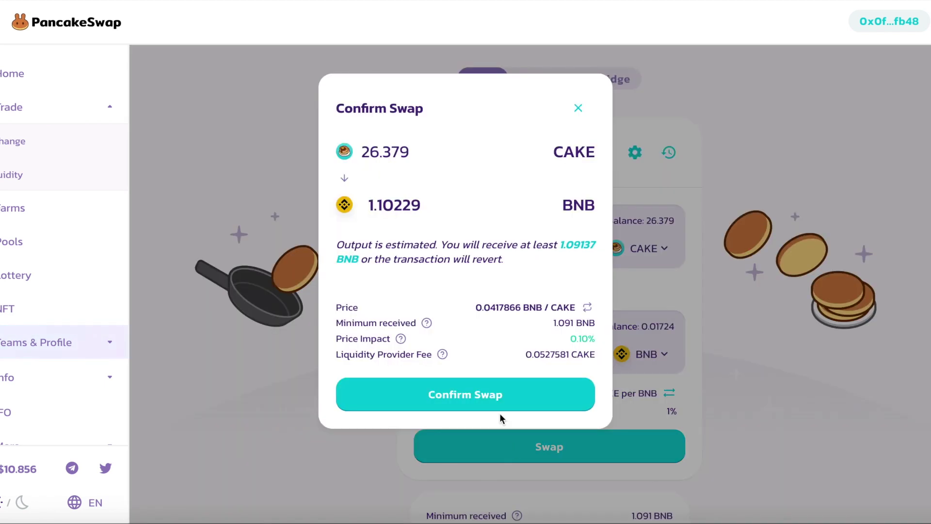
pyautogui.click(473, 391)
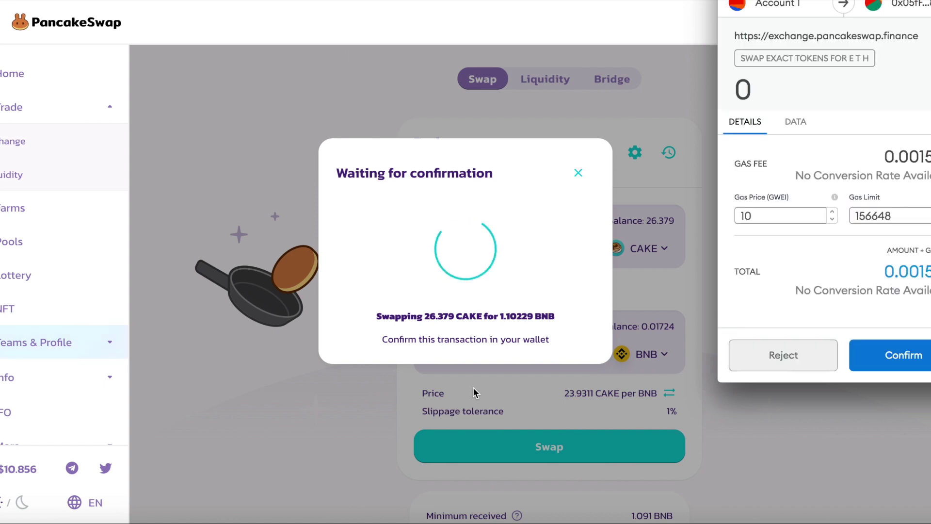
pyautogui.click(877, 357)
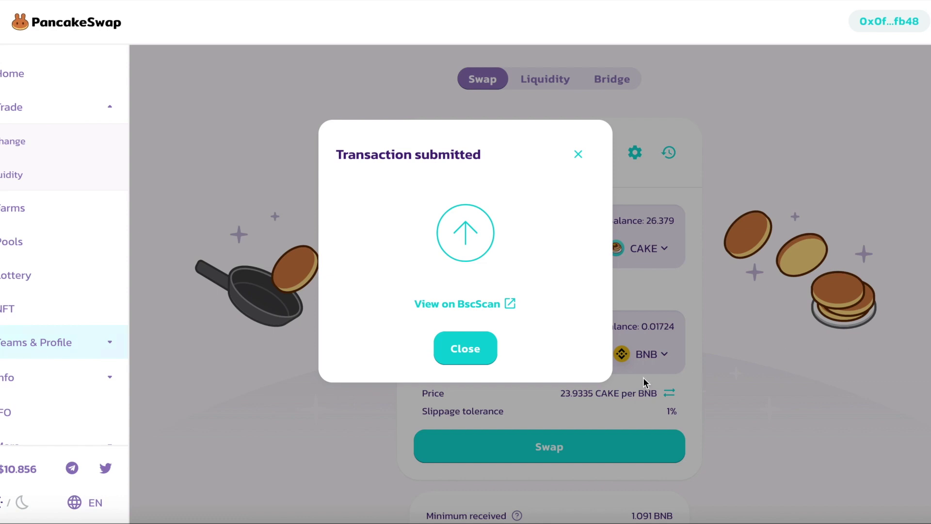
pyautogui.click(478, 352)
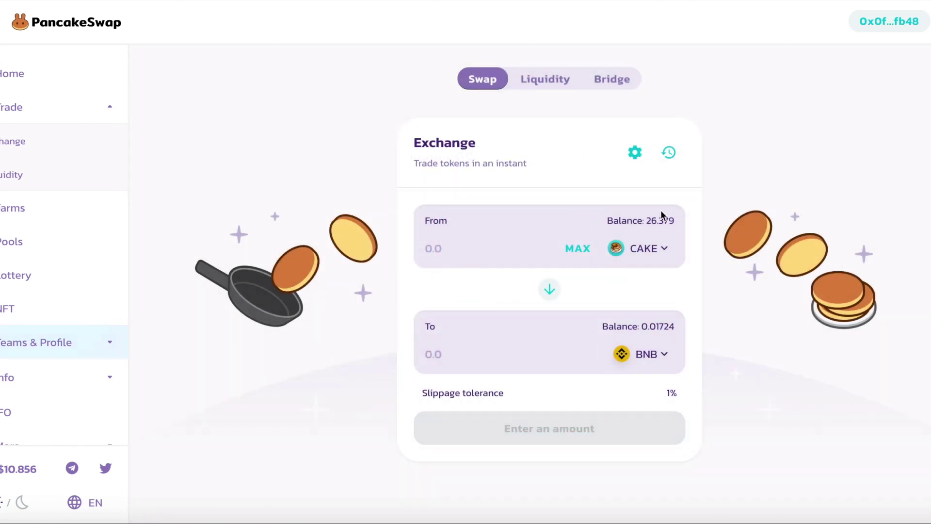
pyautogui.scroll(-3, 622, 254)
pyautogui.scroll(3, 624, 242)
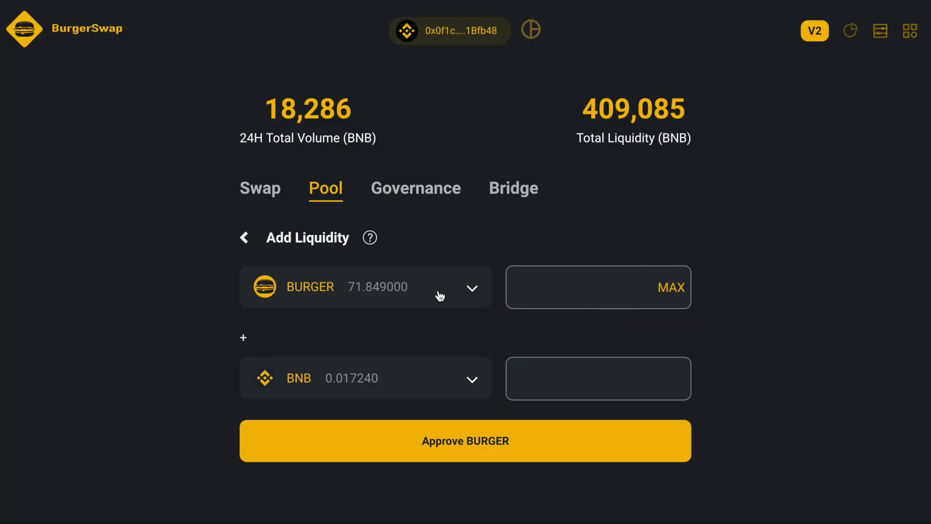
pyautogui.click(441, 292)
pyautogui.click(700, 287)
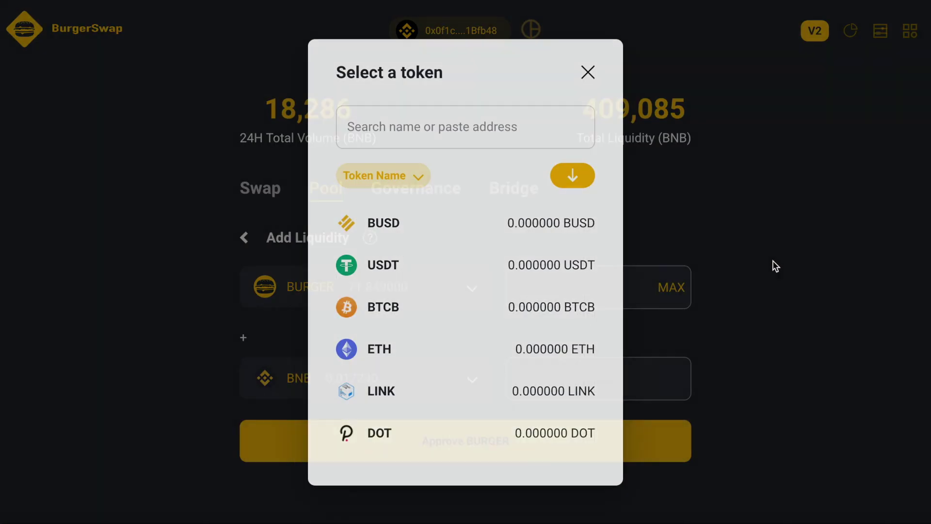
pyautogui.click(393, 390)
# Reload burgerswap.org and set the swap from BURGER to BNB, quoting 1 BURGER ≈ 0.01421022 BNB
pyautogui.click(781, 252)
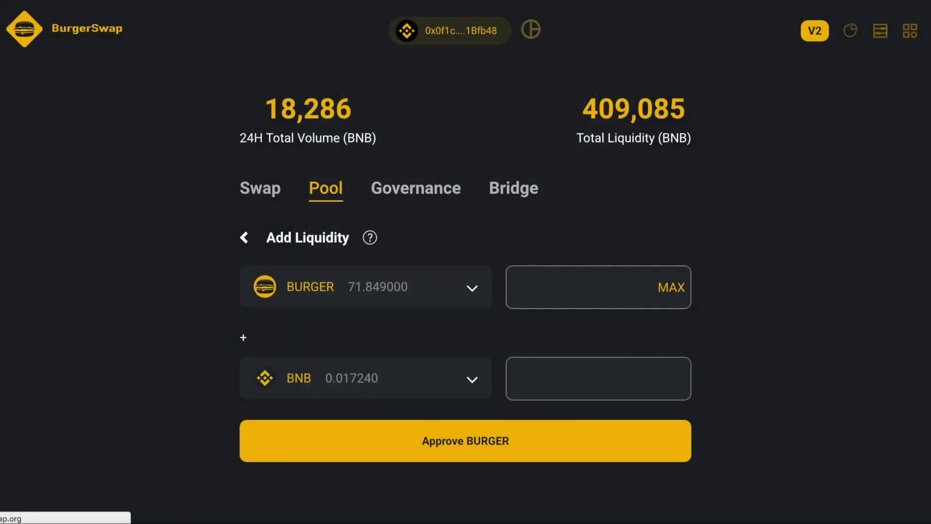
pyautogui.click(24, 29)
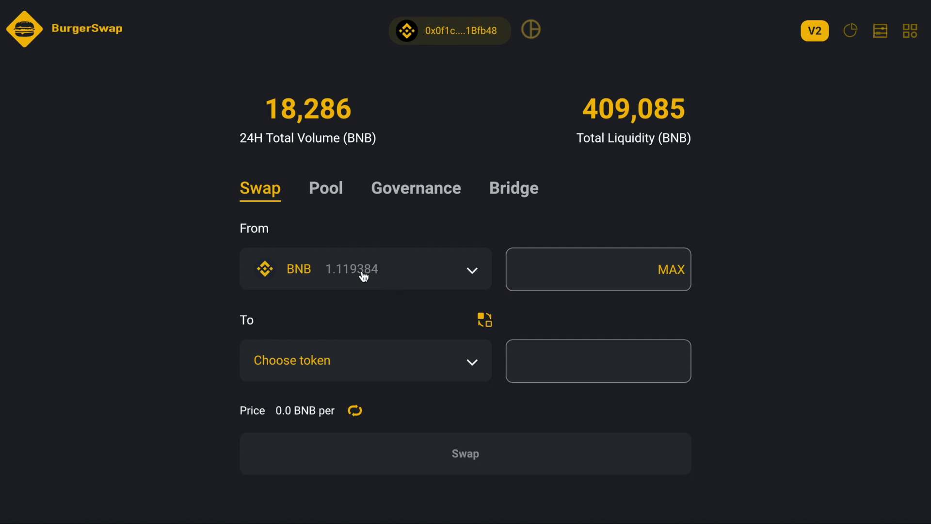
pyautogui.click(418, 273)
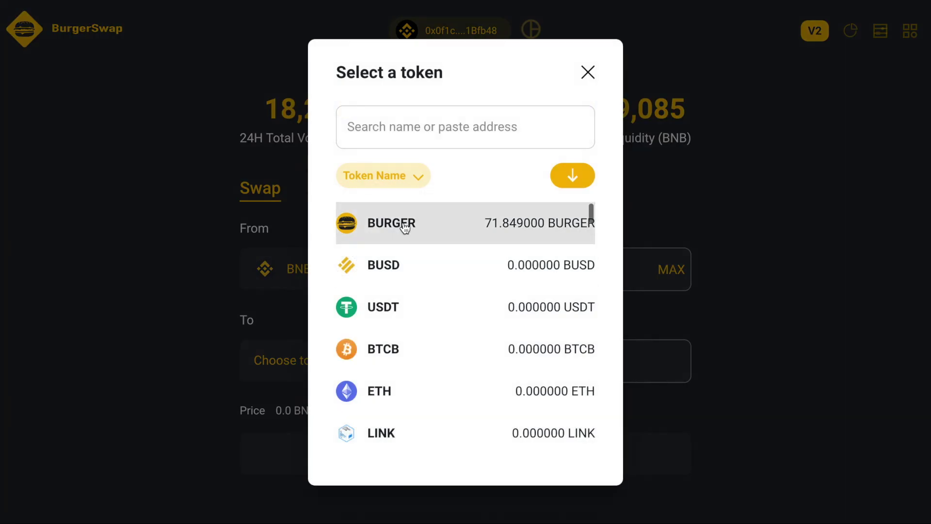
pyautogui.click(403, 227)
pyautogui.click(375, 358)
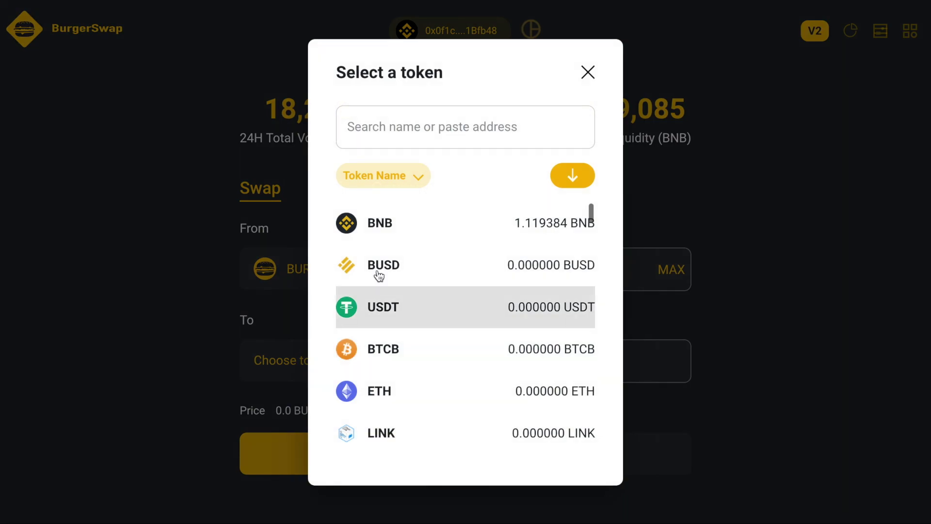
pyautogui.click(395, 224)
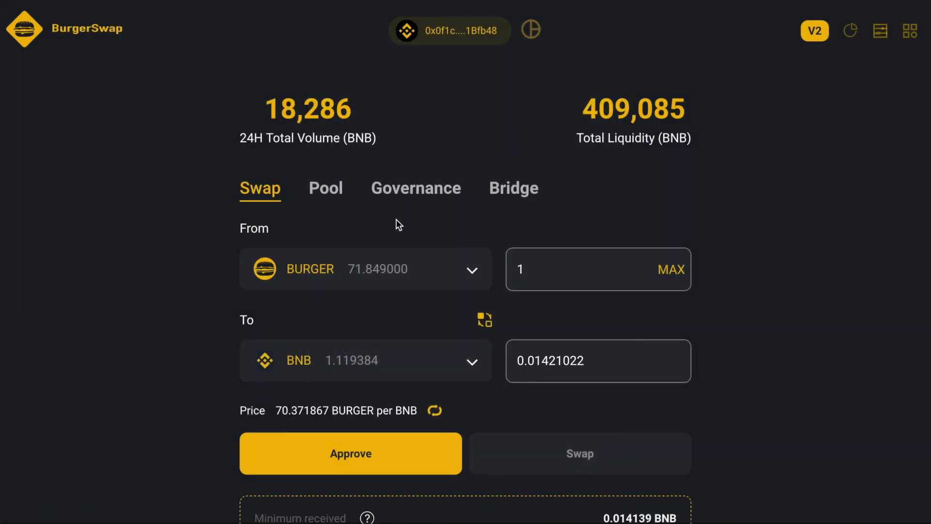
pyautogui.scroll(-2, 414, 376)
pyautogui.scroll(-2, 414, 376)
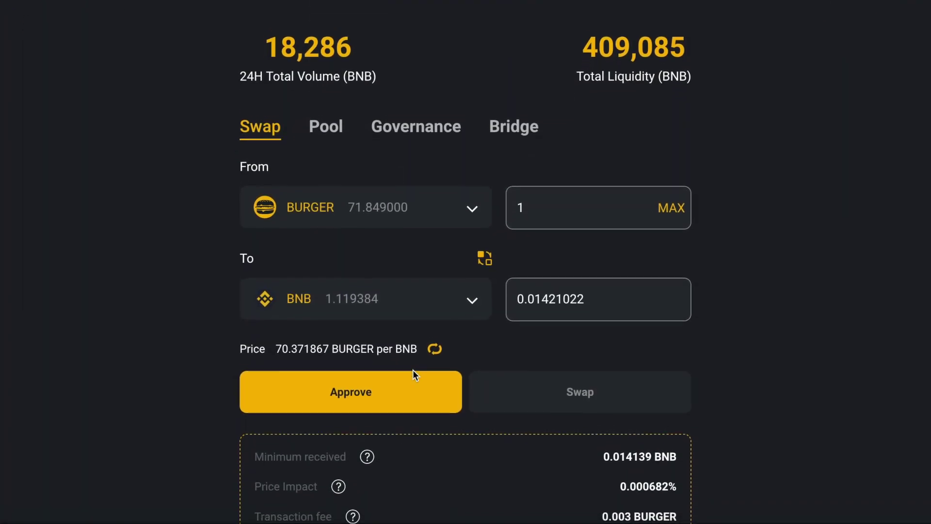
# Approve BURGER spending, confirm it in MetaMask, and wait for the Swap button to activate
pyautogui.click(373, 401)
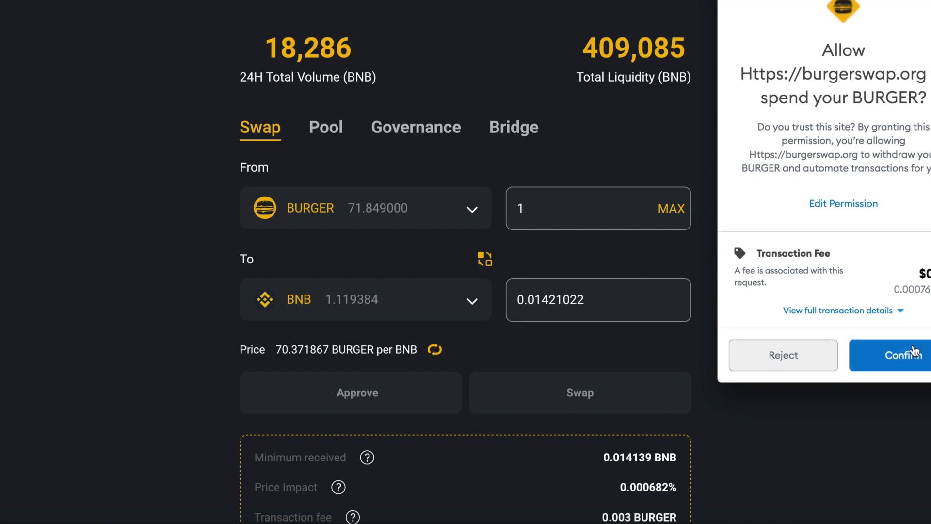
pyautogui.click(908, 358)
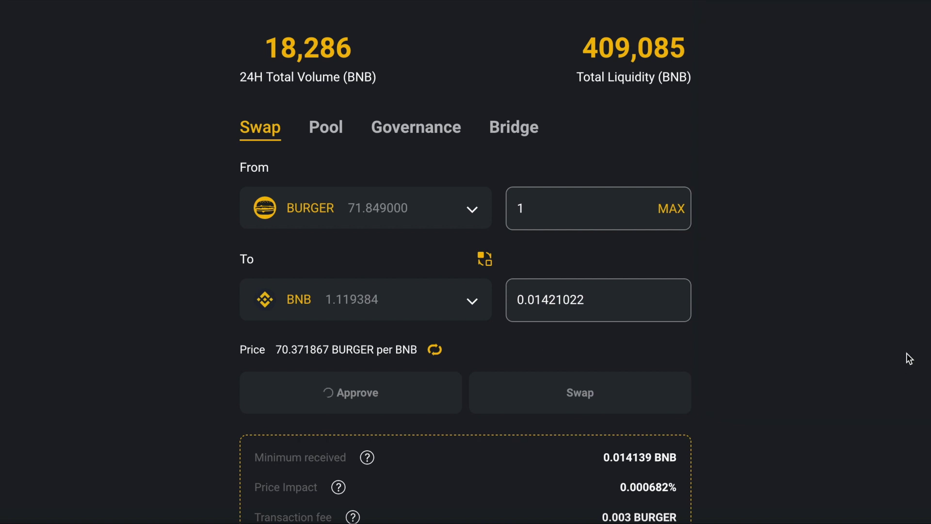
pyautogui.scroll(-3, 909, 359)
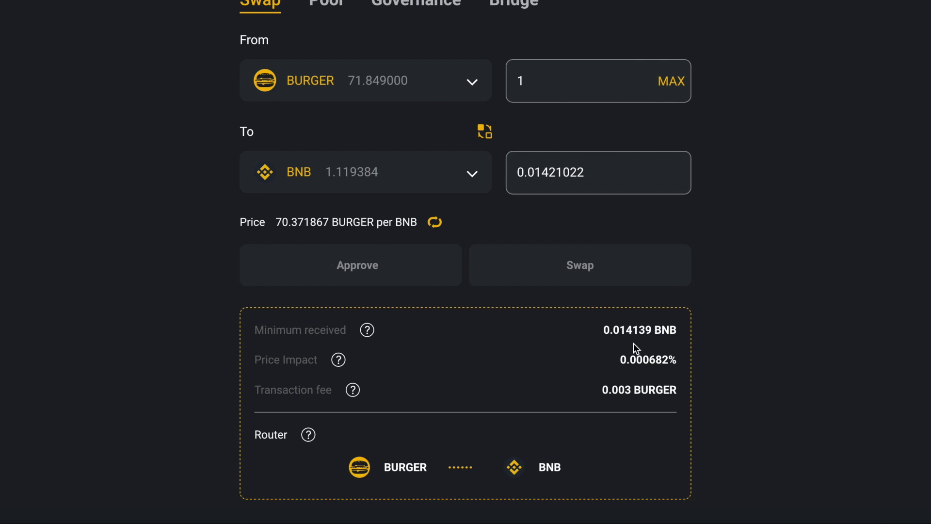
pyautogui.scroll(2, 633, 342)
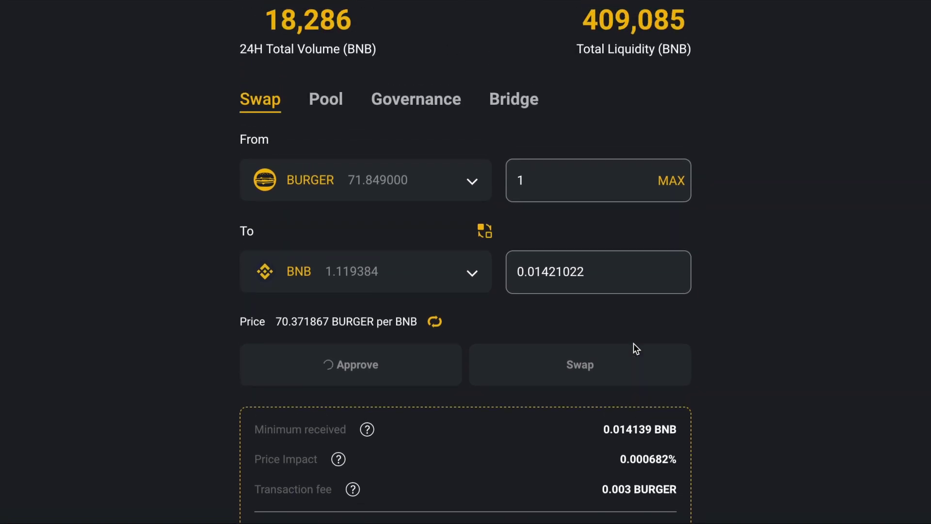
pyautogui.scroll(1, 633, 343)
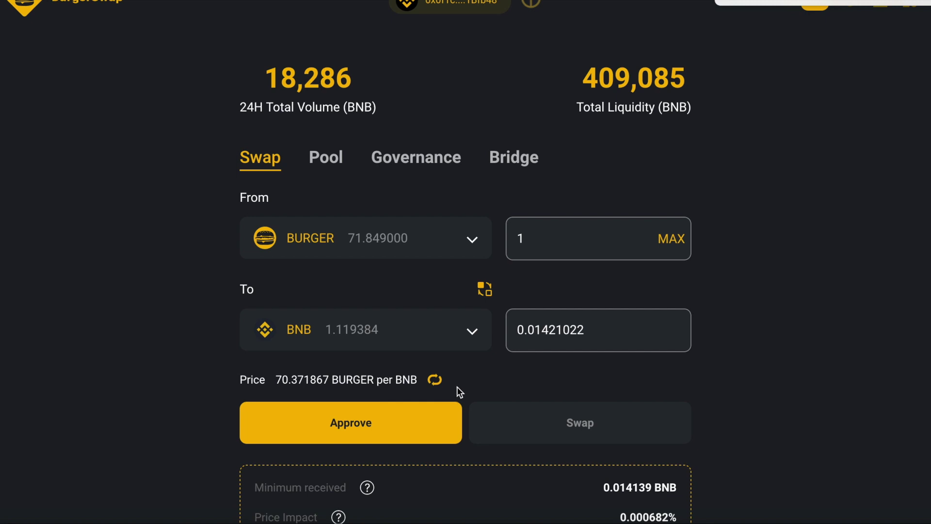
pyautogui.scroll(-2, 484, 368)
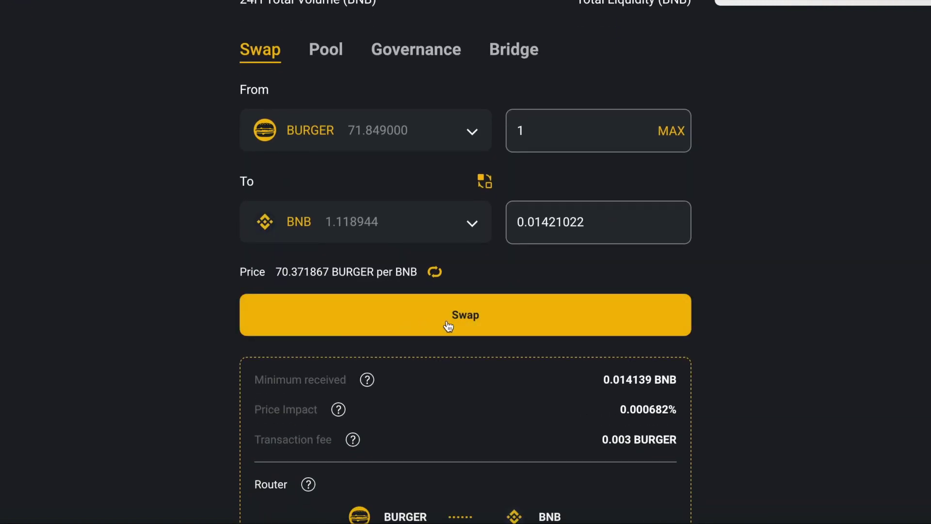
pyautogui.scroll(-1, 499, 318)
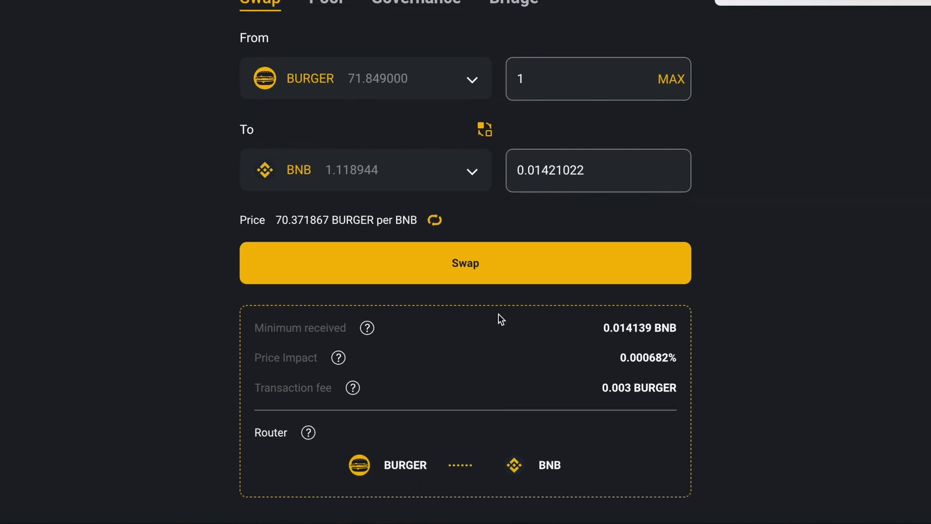
pyautogui.scroll(3, 497, 314)
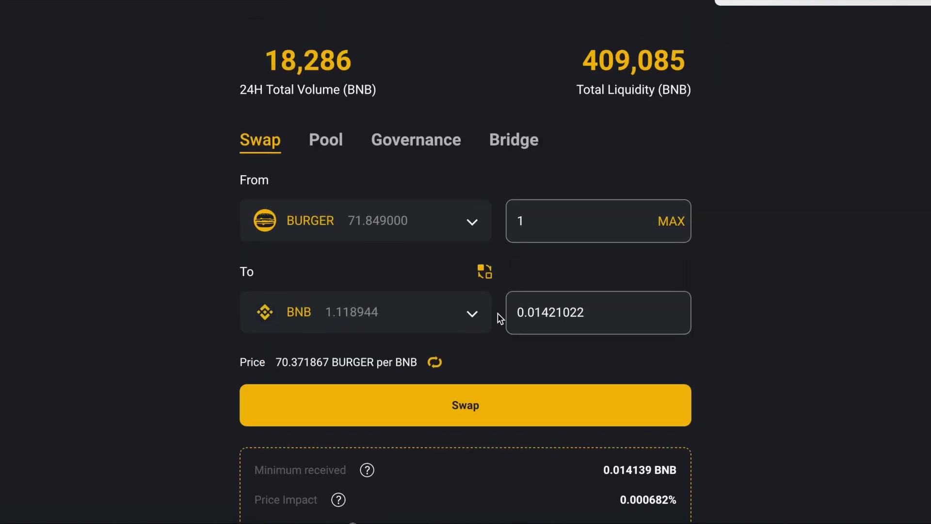
# Start a new Add Liquidity form from the Pool tab and pair BNB as the second token
pyautogui.click(342, 146)
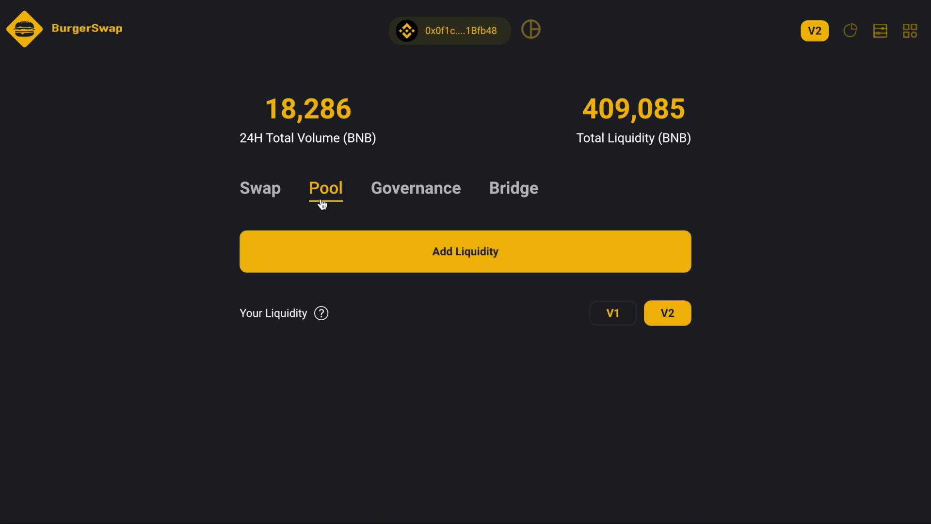
pyautogui.click(425, 260)
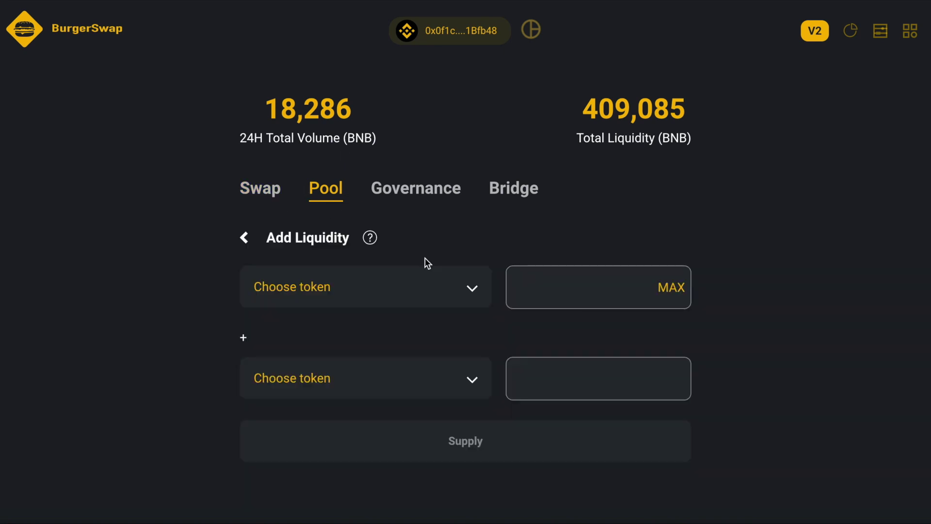
pyautogui.click(401, 299)
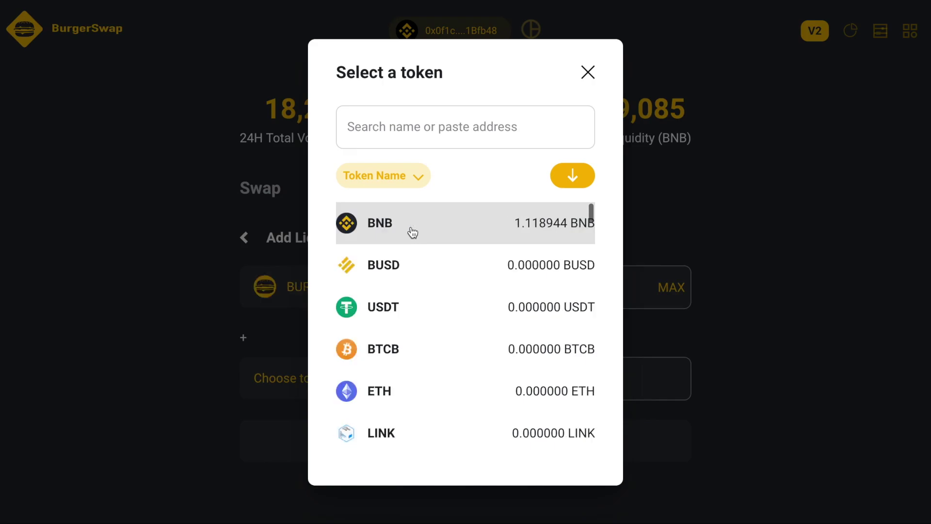
pyautogui.press('Escape')
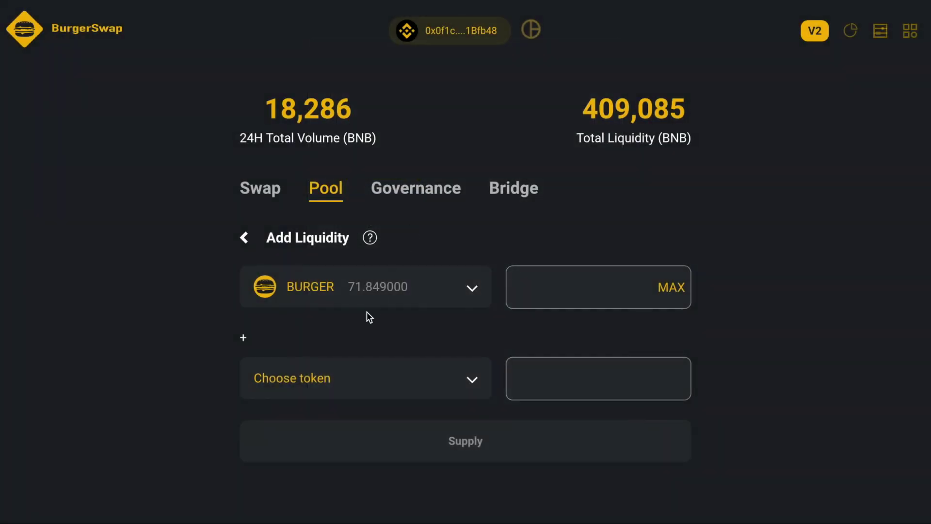
pyautogui.click(372, 382)
pyautogui.click(393, 223)
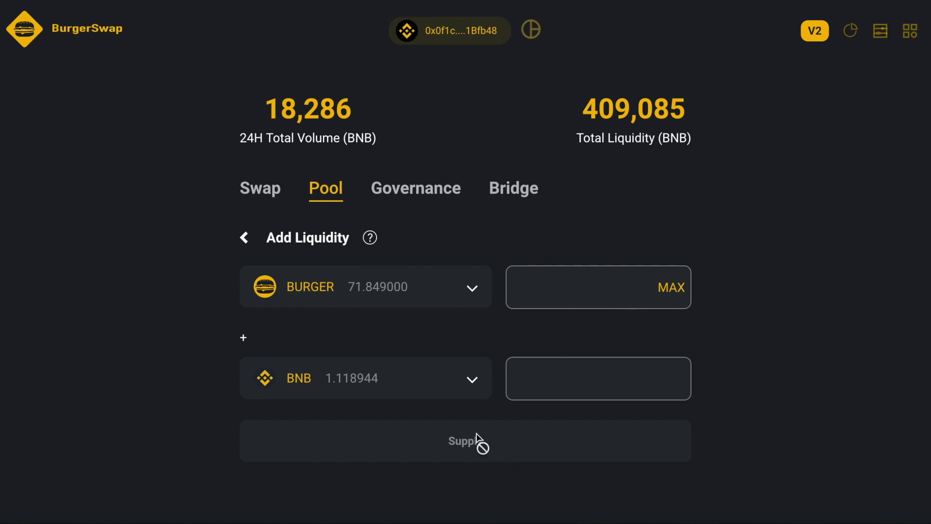
# Check both token lists again, leaving the BURGER and BNB pair unchanged
pyautogui.click(368, 295)
pyautogui.click(735, 276)
pyautogui.click(415, 288)
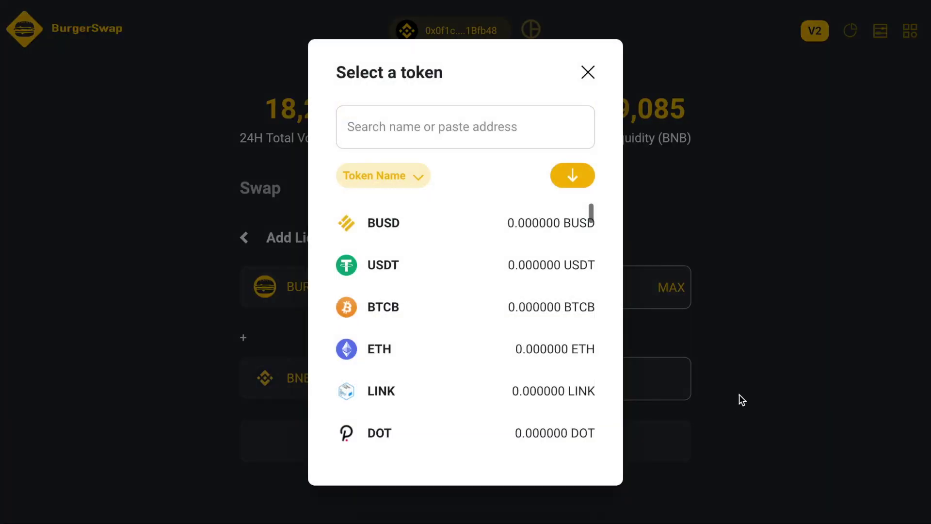
pyautogui.click(732, 399)
pyautogui.click(360, 386)
pyautogui.click(711, 260)
# Fill in the full BURGER balance, then trim it to 71 BURGER against 1.0119686754690016 BNB
pyautogui.click(668, 288)
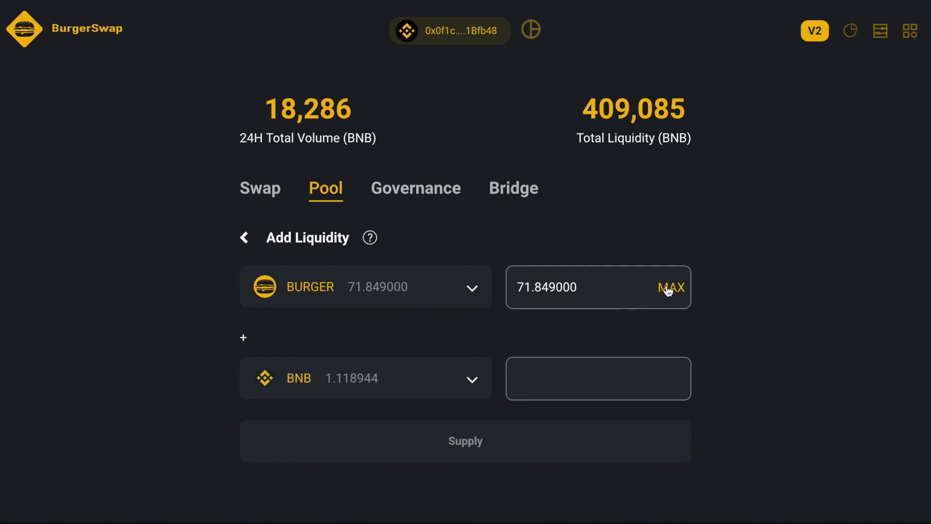
pyautogui.scroll(-2, 622, 285)
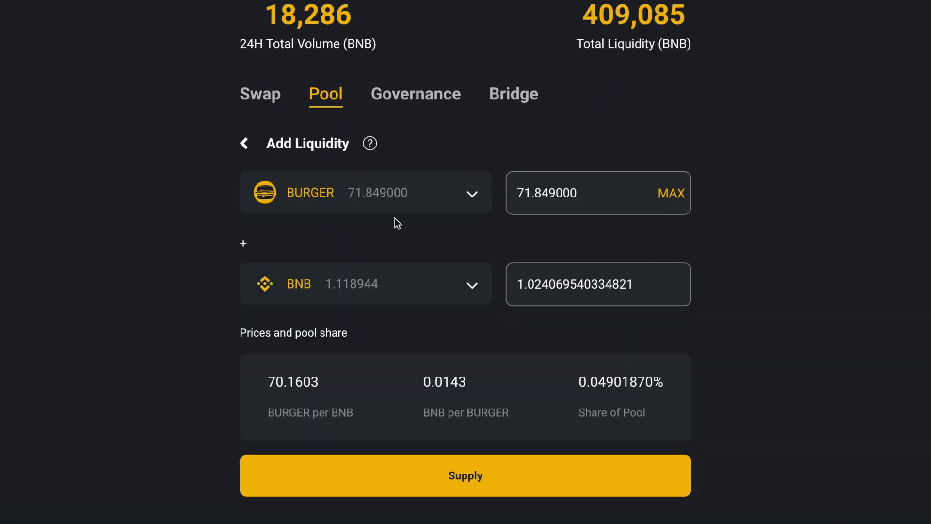
pyautogui.click(397, 201)
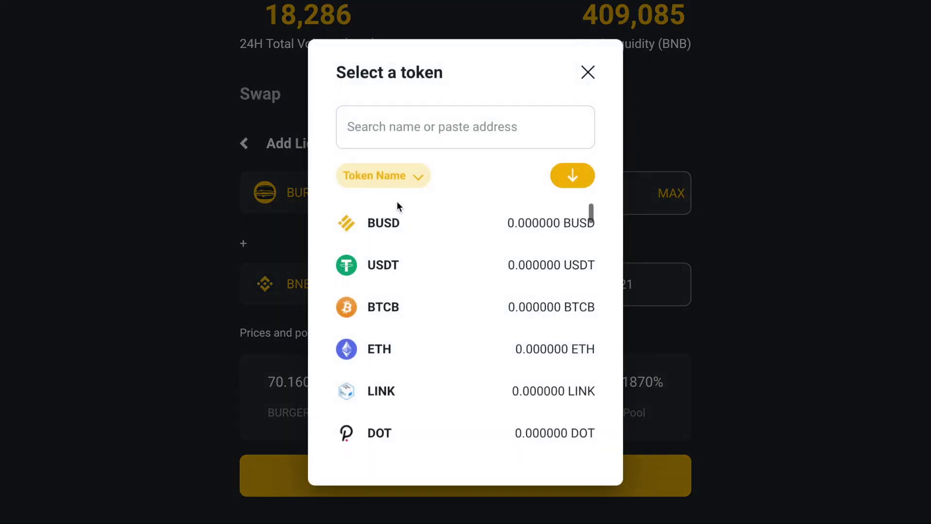
pyautogui.click(795, 222)
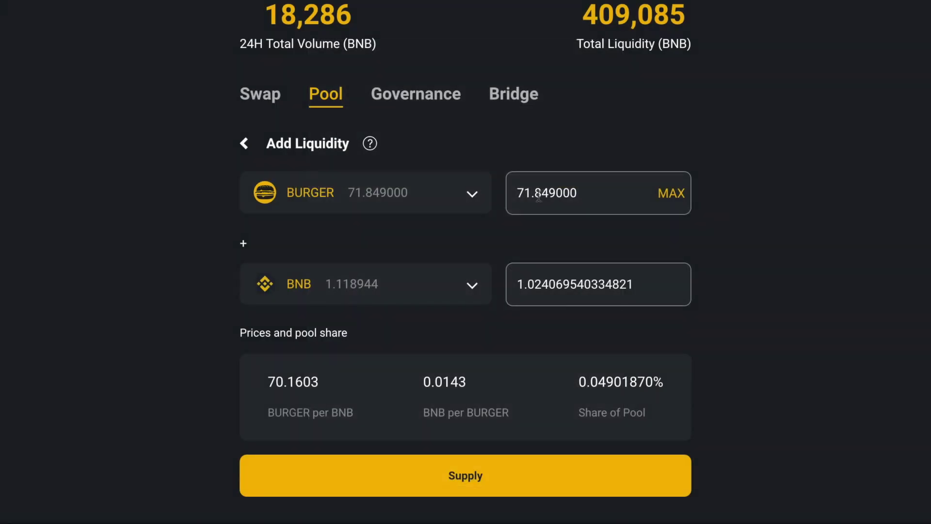
pyautogui.moveTo(541, 193); pyautogui.dragTo(647, 209)
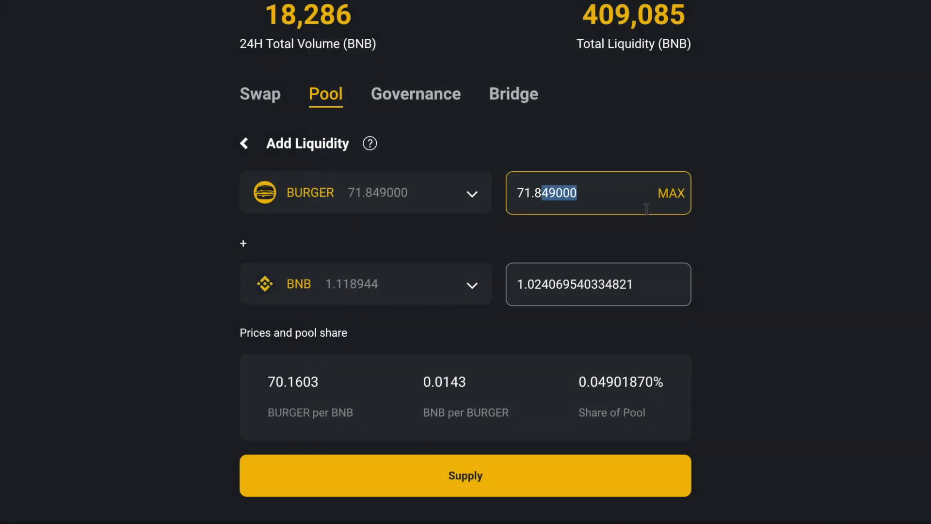
pyautogui.press('BackSpace')
pyautogui.press('BackSpace')
pyautogui.press('BackSpace')
pyautogui.click(807, 226)
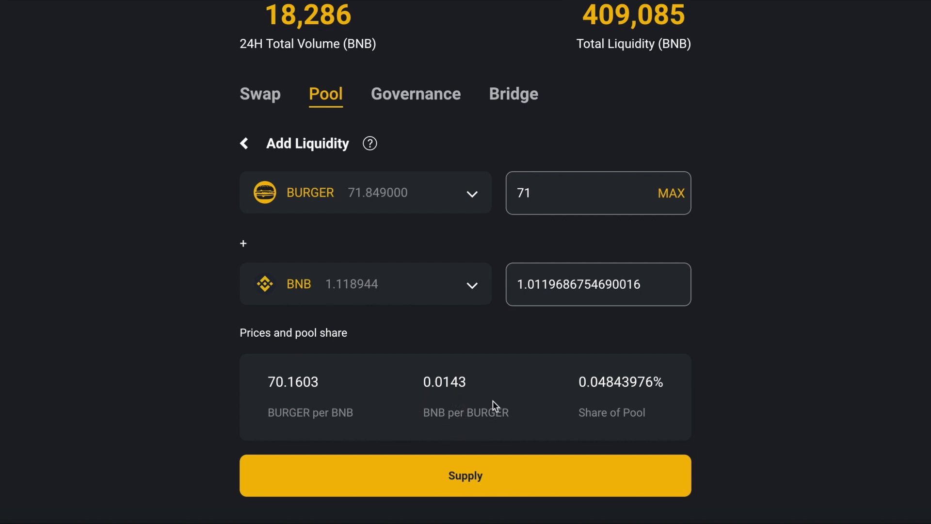
# Supply the 71 BURGER and about 1.012 BNB, approving the transaction in MetaMask
pyautogui.click(439, 475)
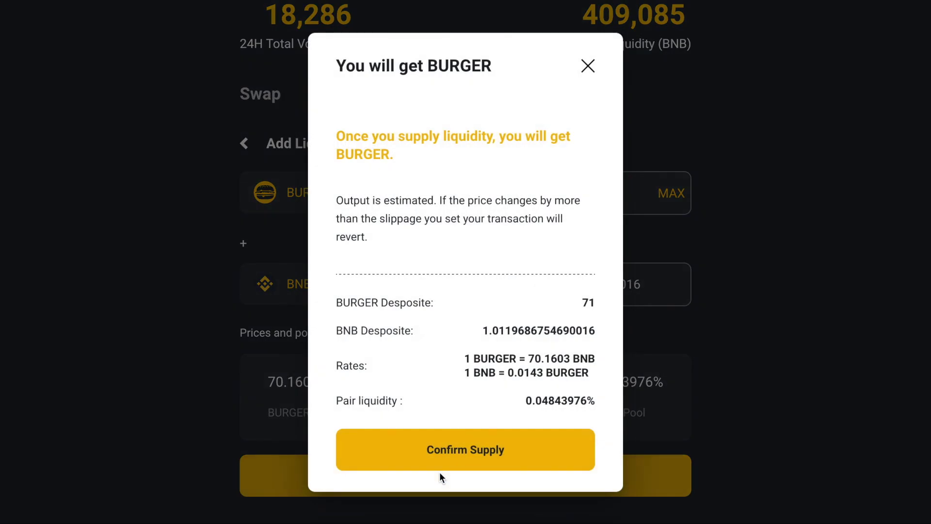
pyautogui.click(465, 445)
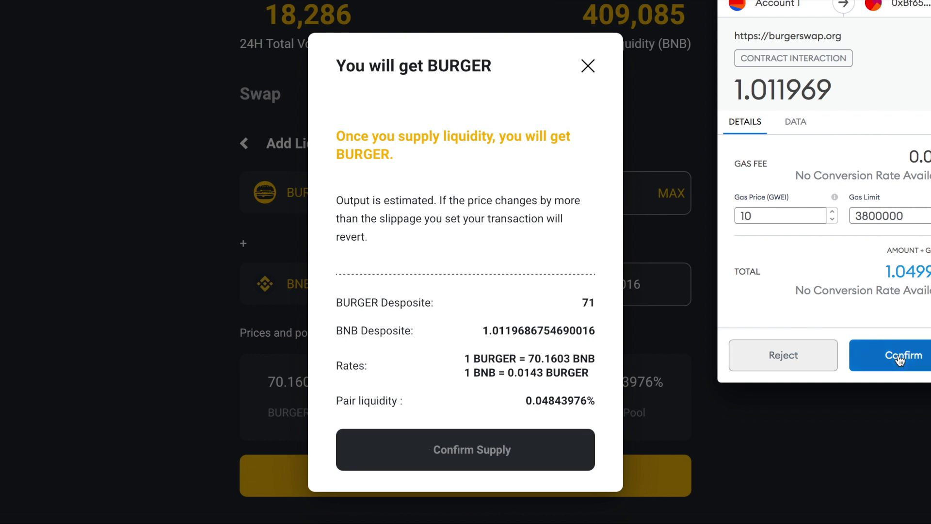
pyautogui.click(898, 355)
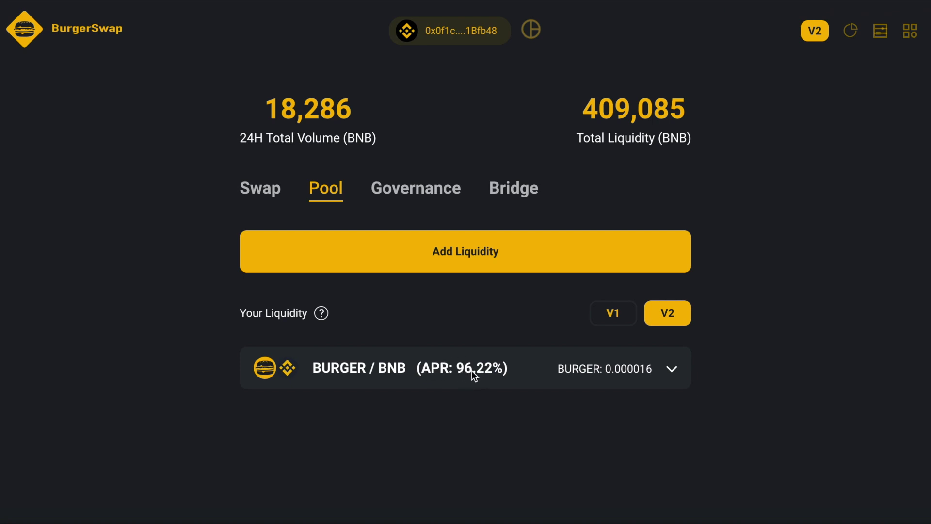
# Expand the BURGER / BNB position to show 71.000000 BURGER, 1.011969 BNB and 0.05% share
pyautogui.click(672, 369)
pyautogui.scroll(-3, 669, 371)
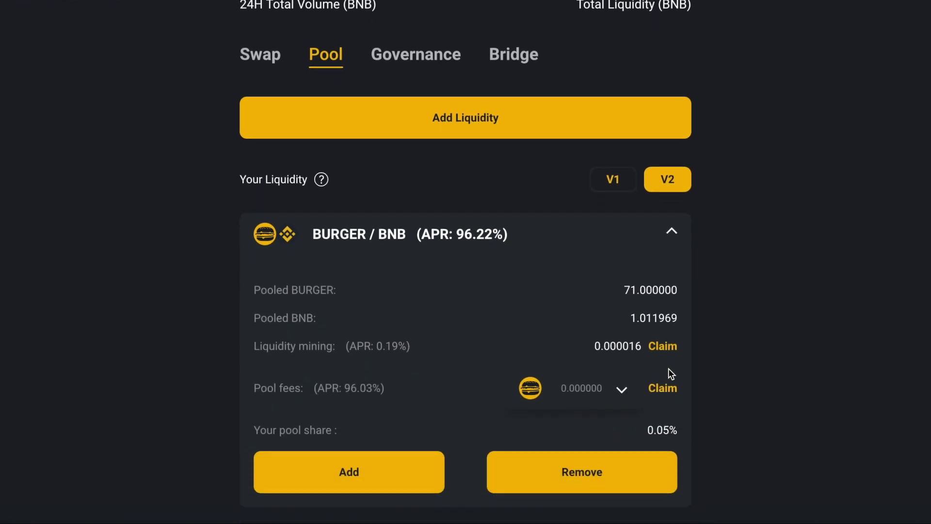